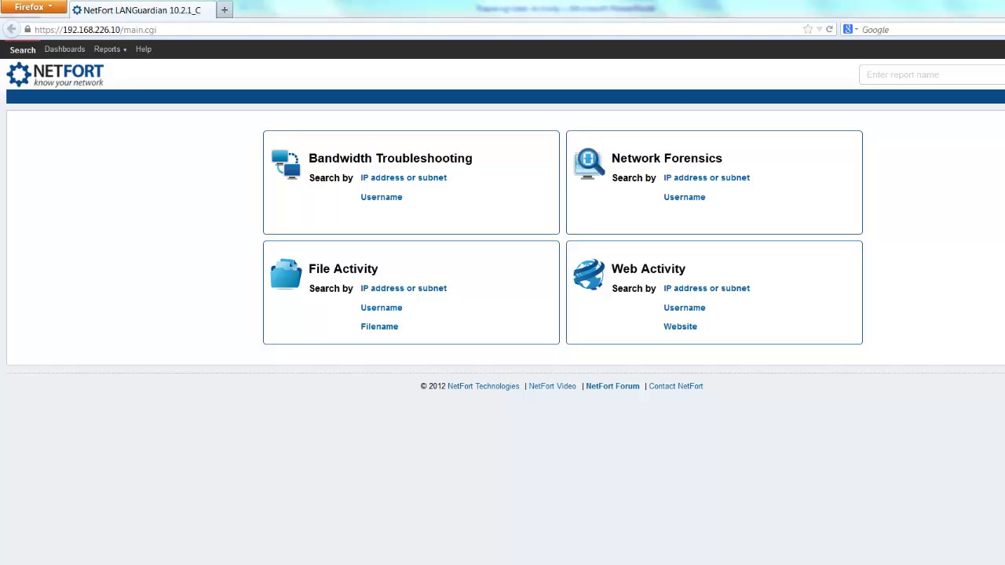
Run a Network Forensics search by username, entering "and" and choosing the first suggested user
{"action": "left_click", "coordinate": [685, 198]}
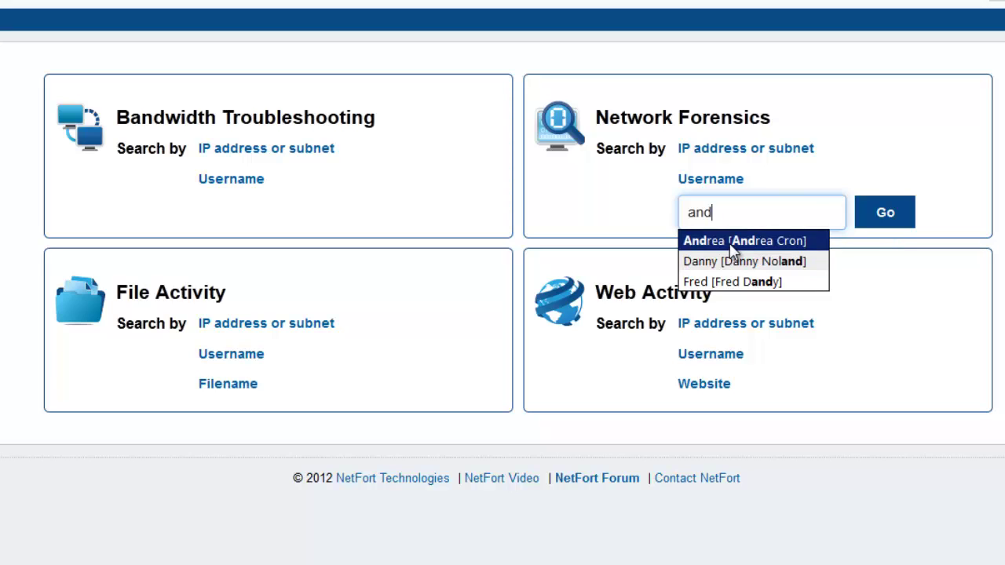
{"action": "left_click", "coordinate": [746, 243]}
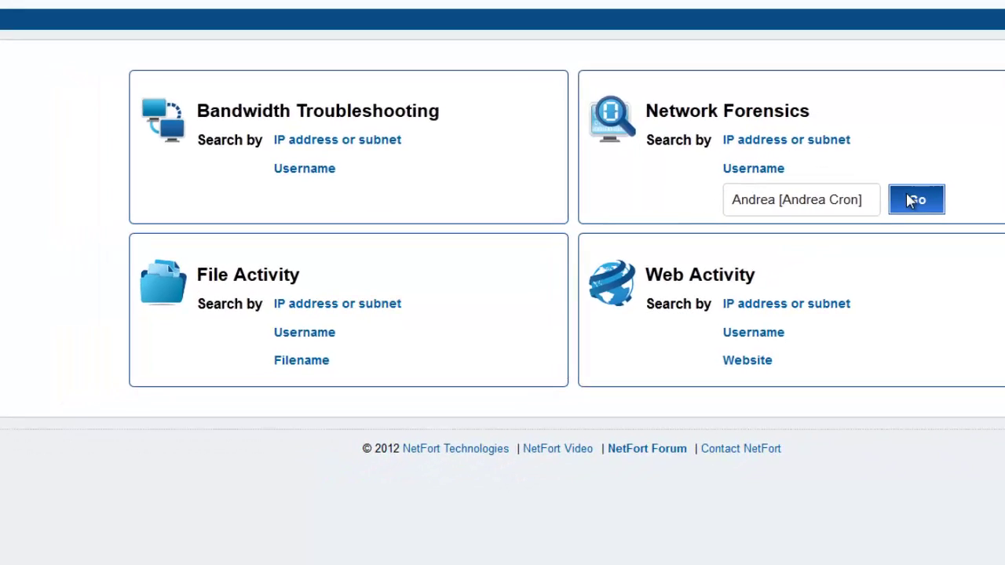
{"action": "left_click", "coordinate": [915, 200]}
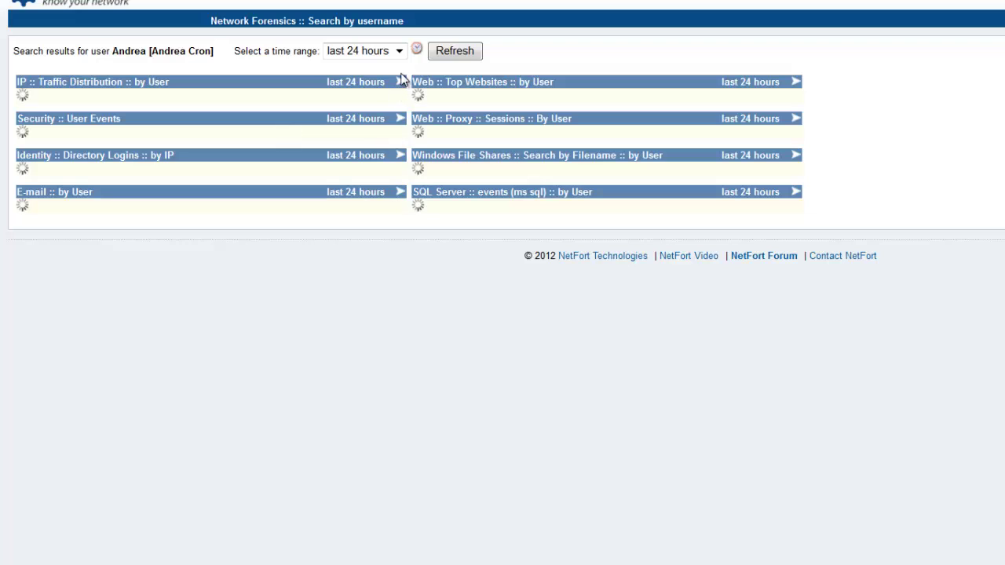
Review the preset time ranges and the custom start and end time calendars, and cancel without changing the range
{"action": "left_click", "coordinate": [397, 54]}
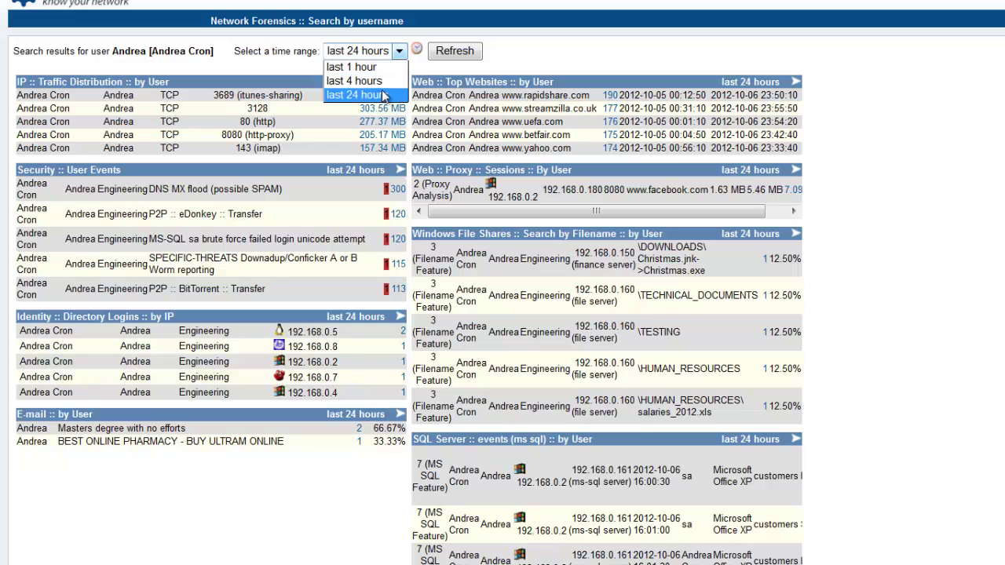
{"action": "left_click", "coordinate": [417, 48]}
{"action": "left_click", "coordinate": [417, 48]}
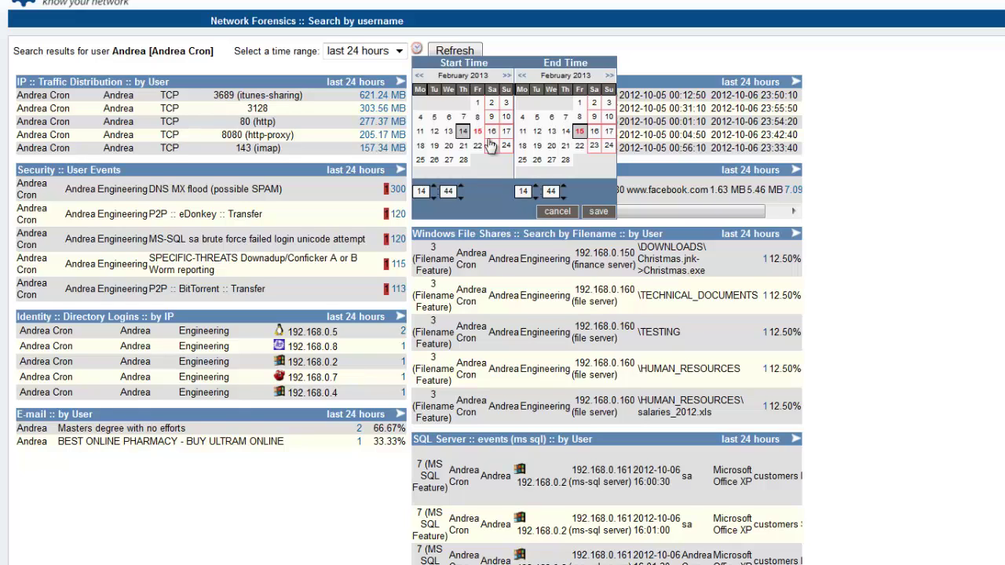
{"action": "left_click", "coordinate": [561, 212]}
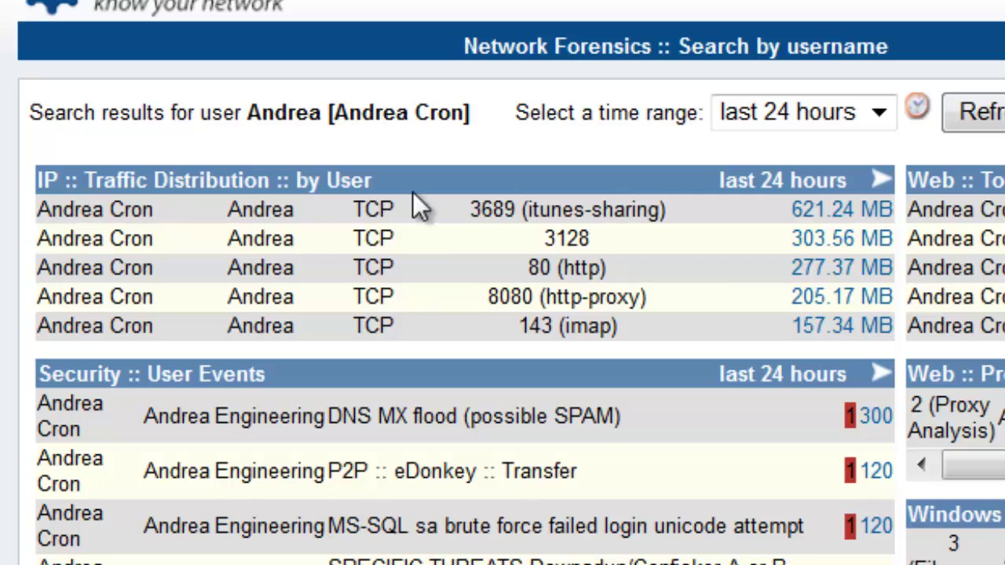
Examine the protocols and ports in the user's IP traffic distribution, including http and http-proxy
{"action": "double_click", "coordinate": [482, 212]}
{"action": "left_click", "coordinate": [489, 219]}
{"action": "double_click", "coordinate": [597, 269]}
{"action": "left_click_drag", "start_coordinate": [571, 297], "coordinate": [644, 299]}
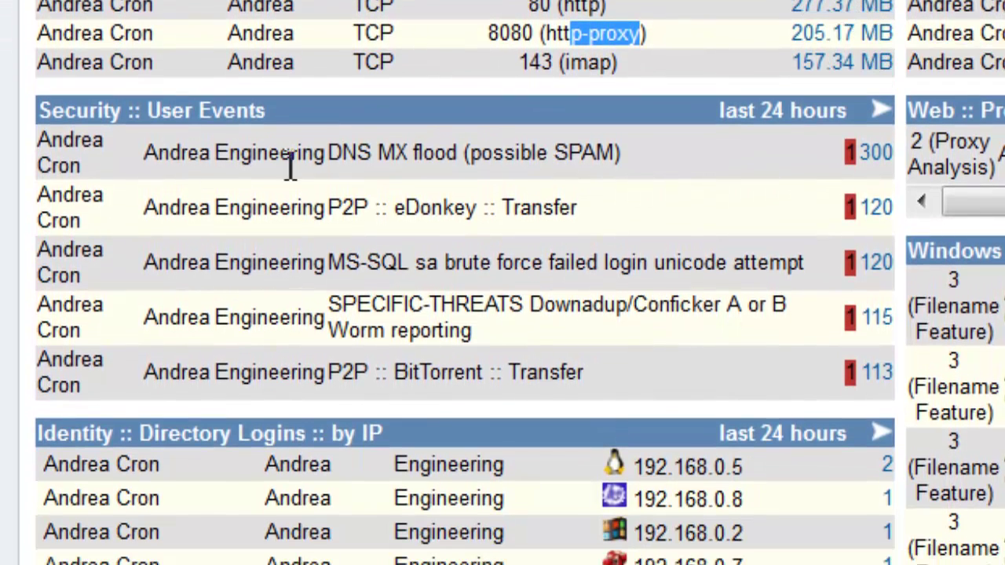
Examine the user's security events, highlighting the P2P eDonkey transfer and the Downadup/Conficker worm entries
{"action": "left_click_drag", "start_coordinate": [67, 139], "coordinate": [205, 152]}
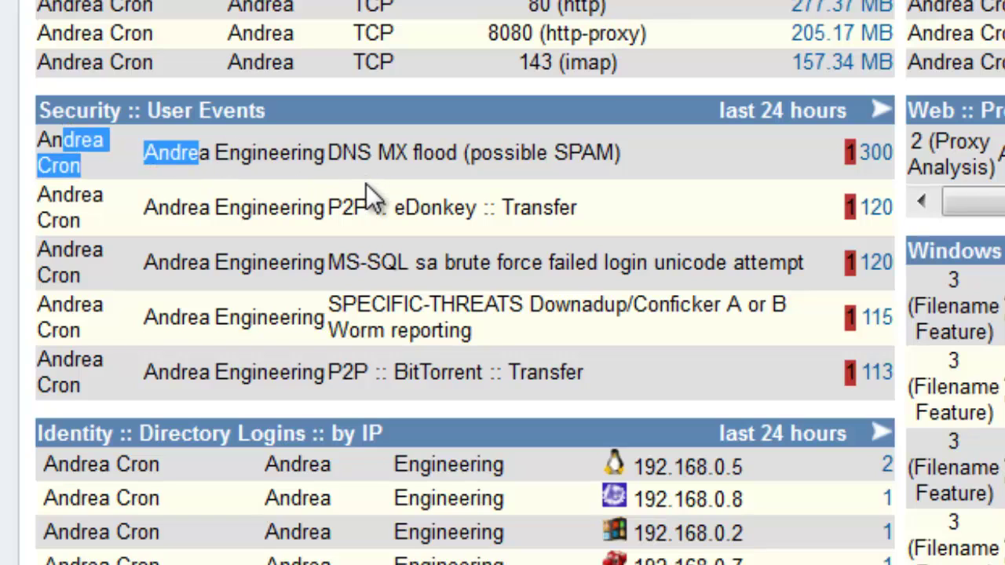
{"action": "left_click_drag", "start_coordinate": [577, 213], "coordinate": [325, 214]}
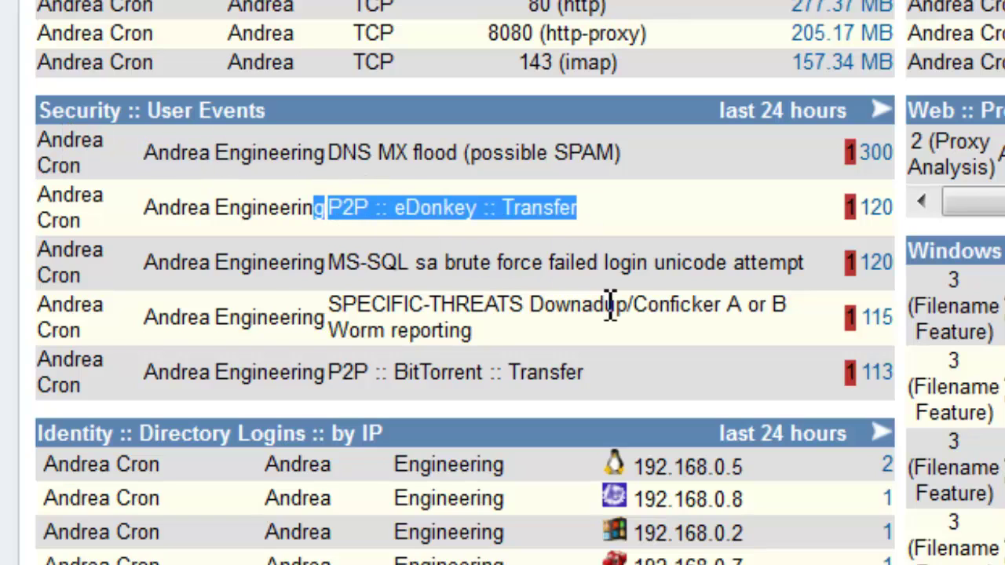
{"action": "left_click", "coordinate": [449, 330]}
{"action": "left_click_drag", "start_coordinate": [471, 330], "coordinate": [348, 311]}
{"action": "left_click_drag", "start_coordinate": [476, 337], "coordinate": [481, 304]}
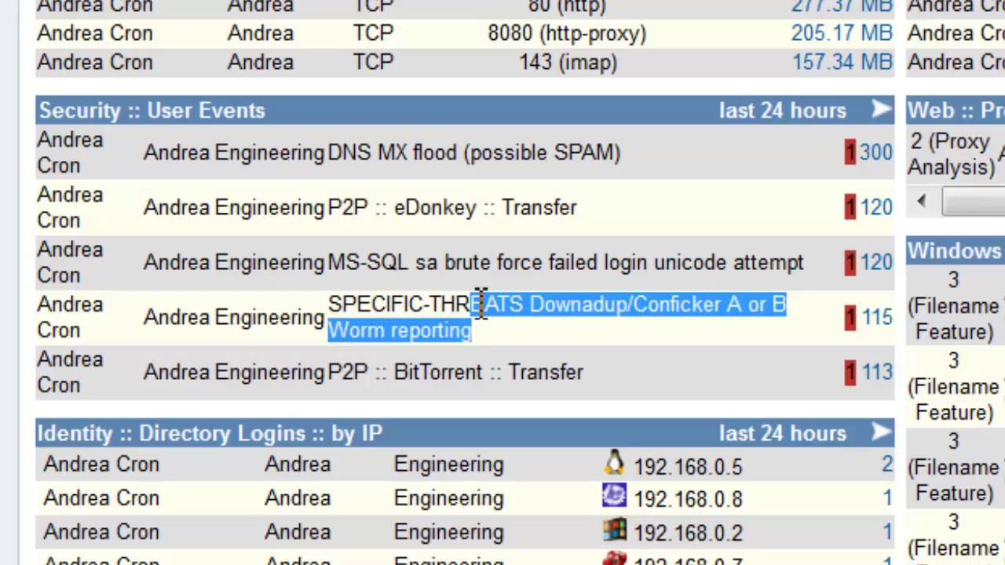
Open the user's directory login details for 192.168.0.2, examine the login time, and return to the search results
{"action": "scroll", "coordinate": [565, 298], "scroll_direction": "down", "scroll_amount": 5}
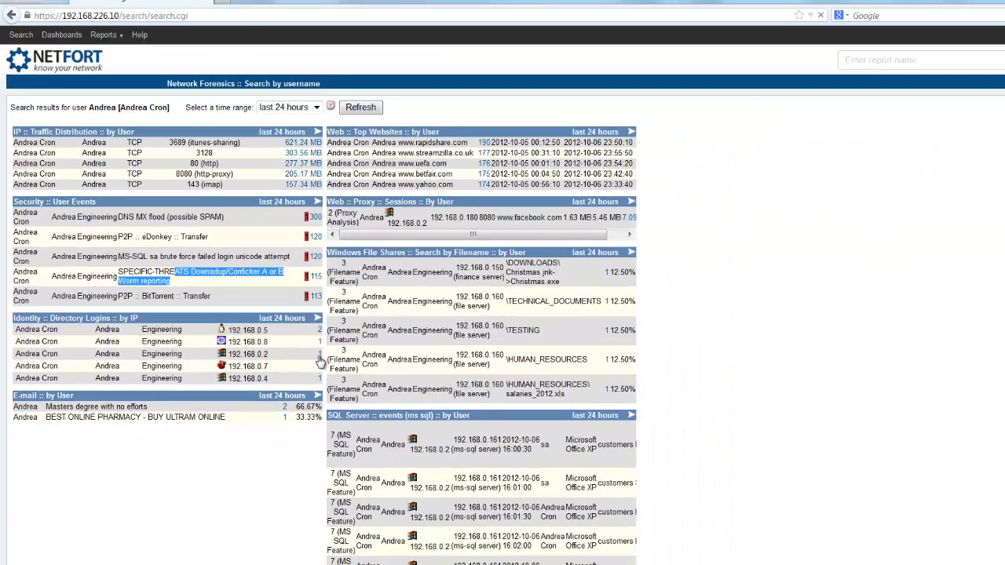
{"action": "left_click", "coordinate": [320, 355]}
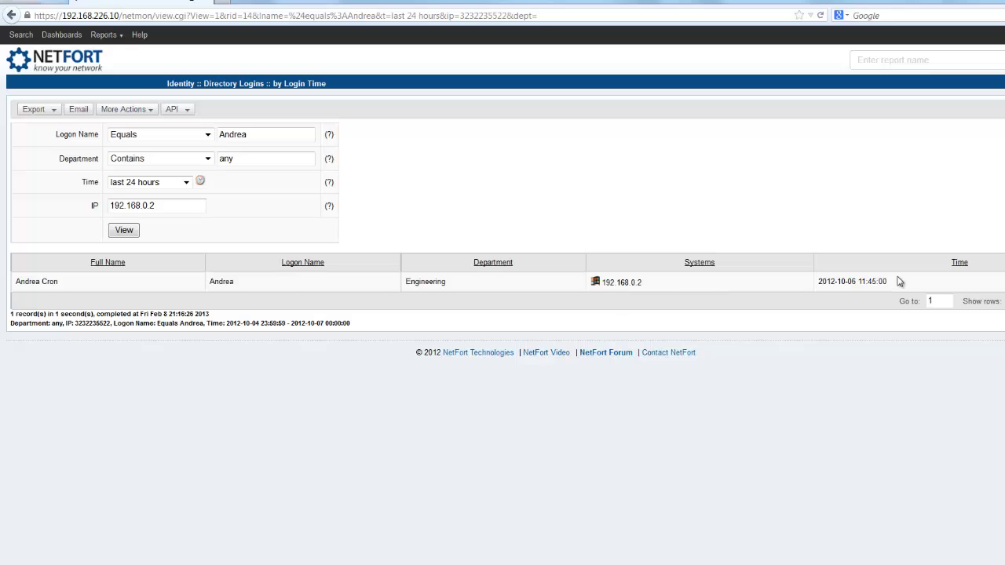
{"action": "left_click_drag", "start_coordinate": [881, 288], "coordinate": [824, 286]}
{"action": "left_click", "coordinate": [11, 16]}
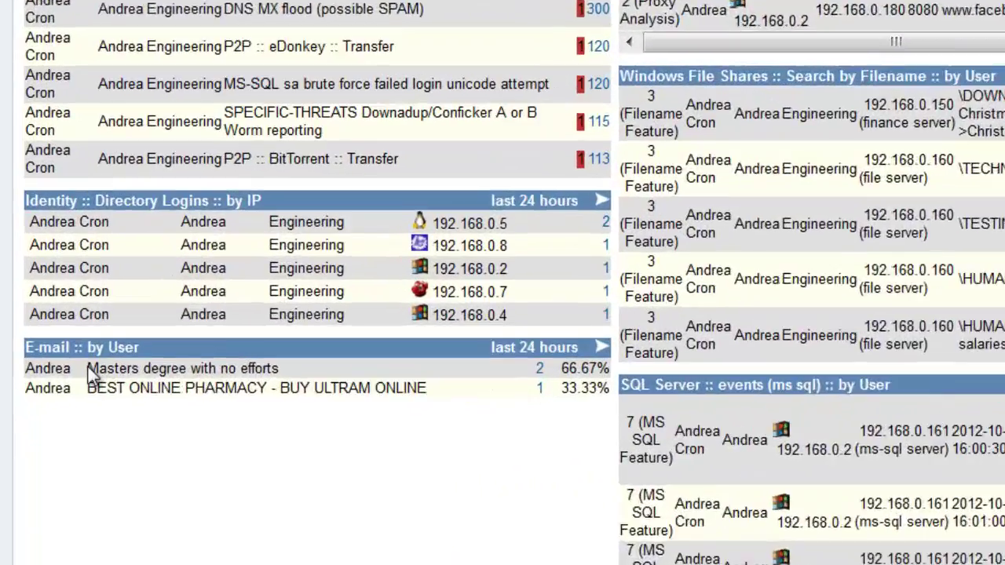
Examine the subject lines in the user's e-mail activity, highlighting "Masters degree with no efforts"
{"action": "left_click_drag", "start_coordinate": [45, 407], "coordinate": [115, 419]}
{"action": "left_click_drag", "start_coordinate": [340, 365], "coordinate": [438, 337]}
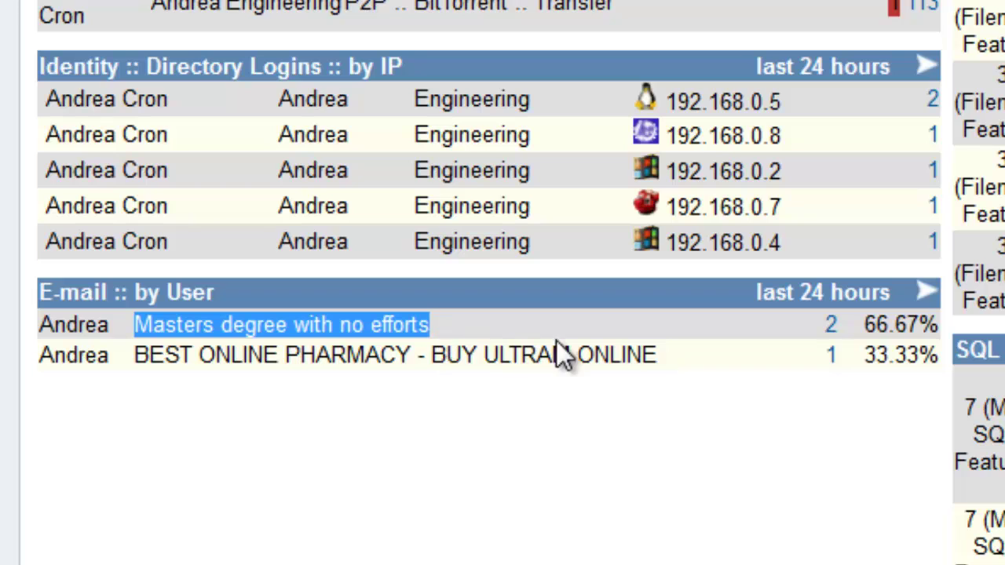
{"action": "left_click", "coordinate": [588, 5]}
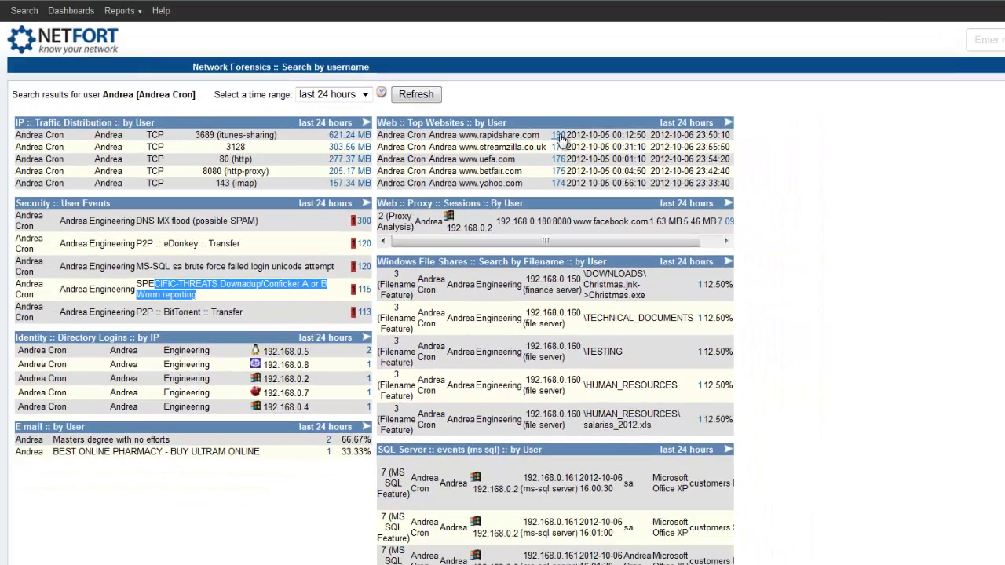
{"action": "left_click", "coordinate": [515, 104]}
{"action": "left_click_drag", "start_coordinate": [805, 381], "coordinate": [742, 402]}
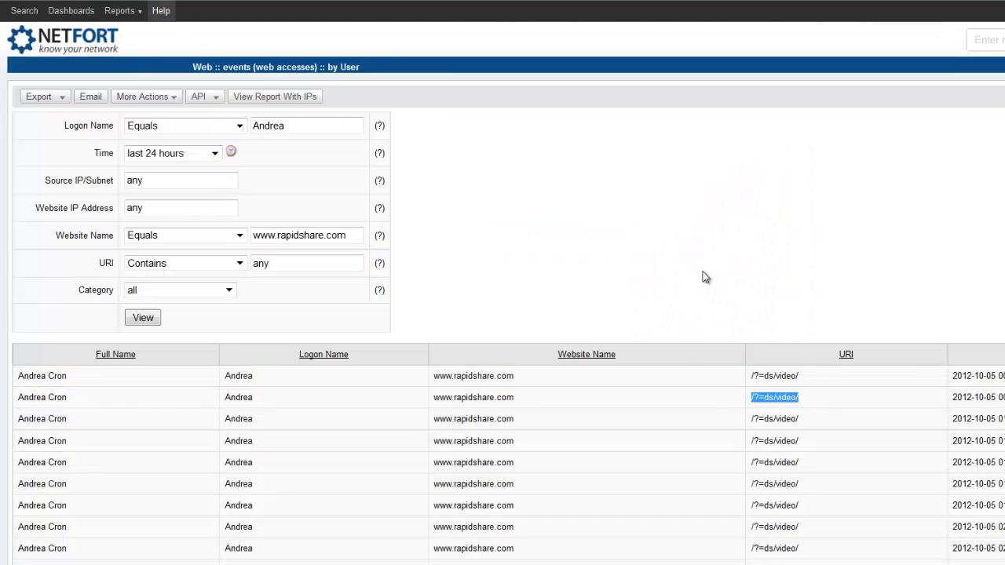
{"action": "key", "text": "alt+Left"}
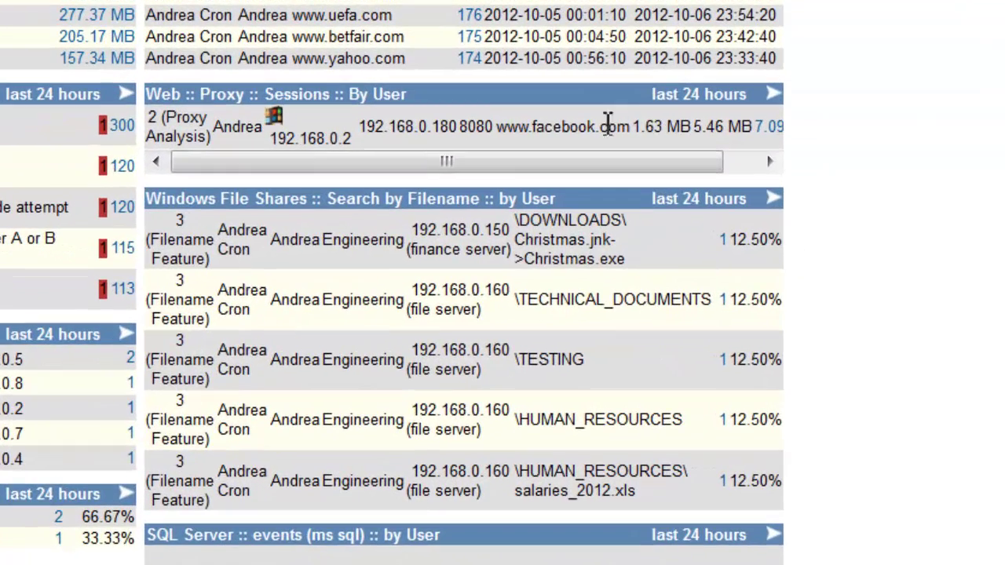
{"action": "left_click_drag", "start_coordinate": [535, 173], "coordinate": [619, 182]}
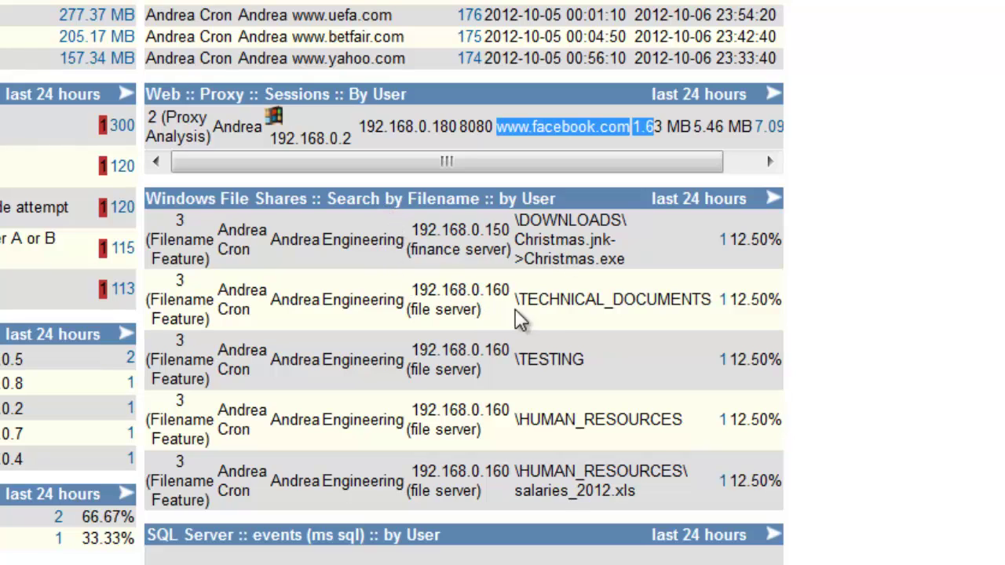
{"action": "left_click_drag", "start_coordinate": [528, 299], "coordinate": [702, 299]}
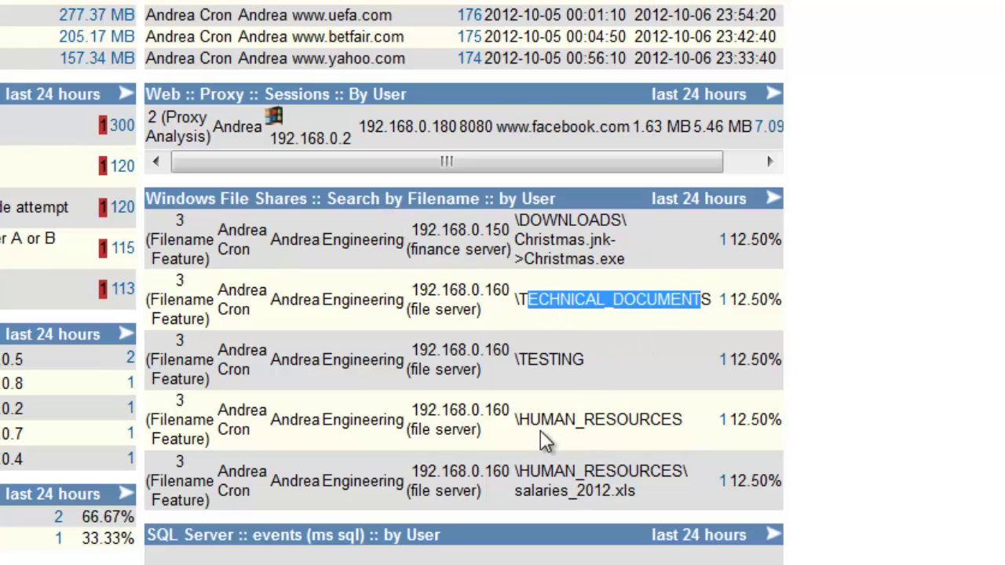
{"action": "left_click_drag", "start_coordinate": [530, 420], "coordinate": [666, 450]}
{"action": "left_click", "coordinate": [632, 510]}
{"action": "left_click_drag", "start_coordinate": [632, 511], "coordinate": [628, 490]}
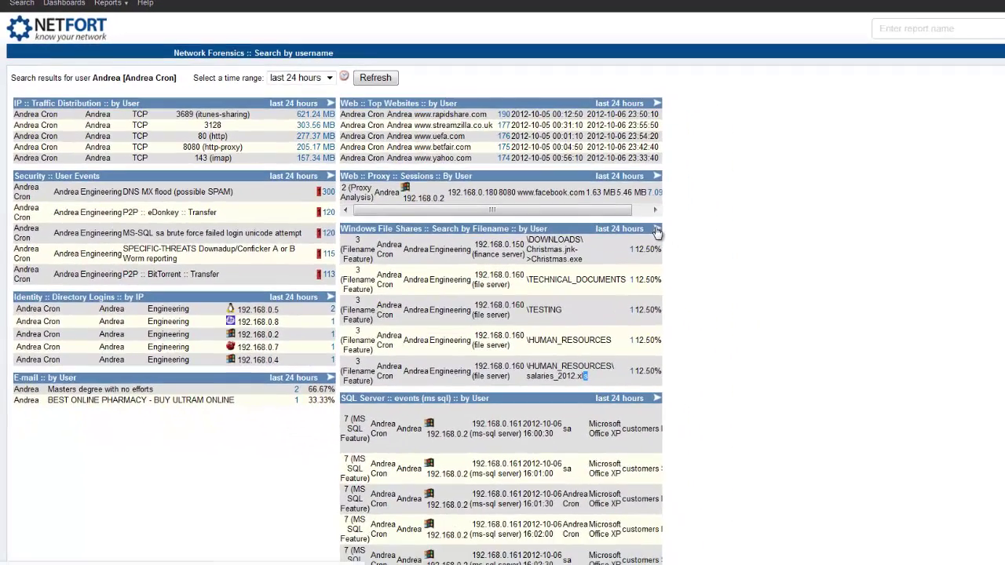
Open the full Windows File Shares by-user report and enter "manager" as its e-mail recipient, cancelling without sending
{"action": "left_click", "coordinate": [657, 230]}
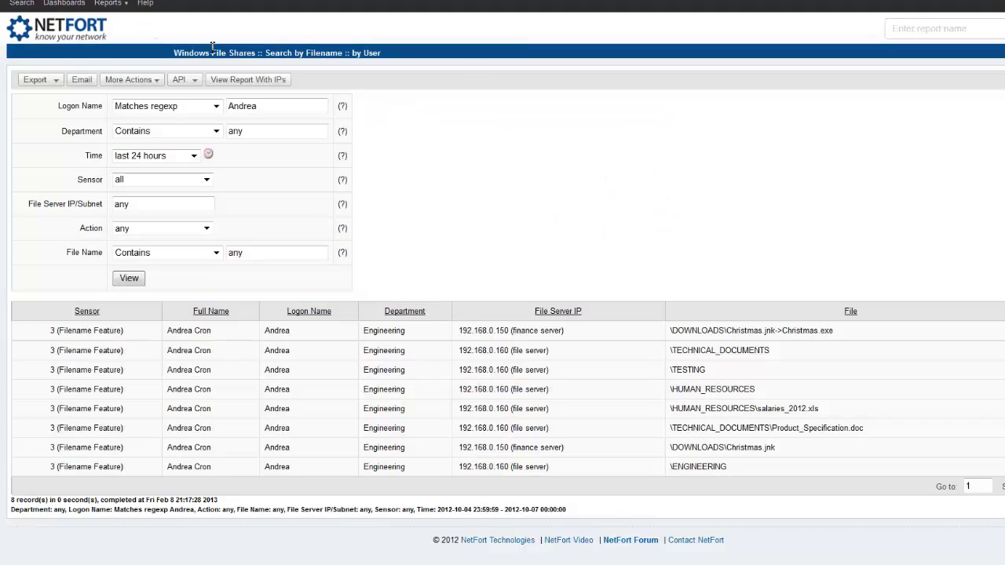
{"action": "left_click", "coordinate": [82, 81]}
{"action": "left_click", "coordinate": [589, 257]}
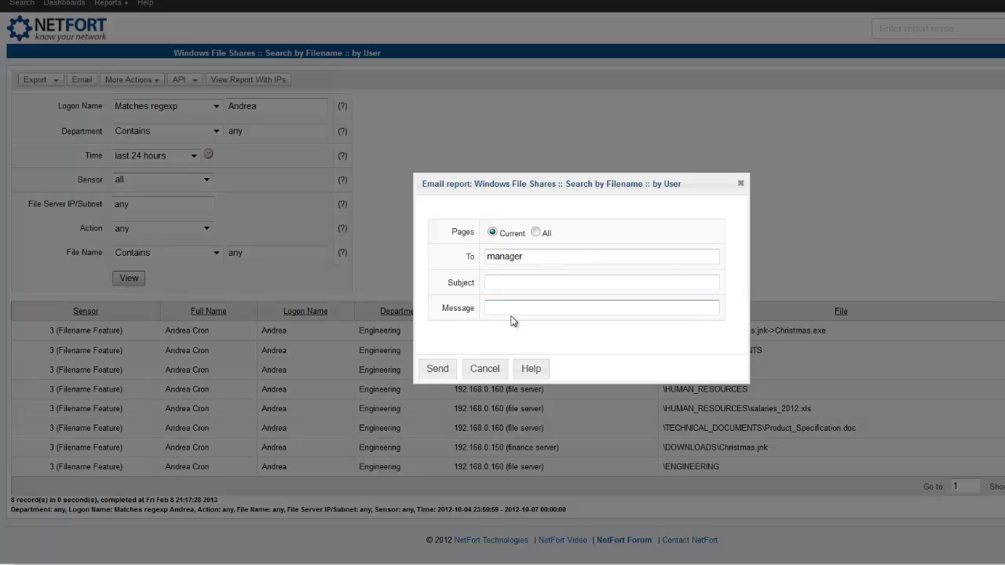
{"action": "left_click", "coordinate": [485, 368]}
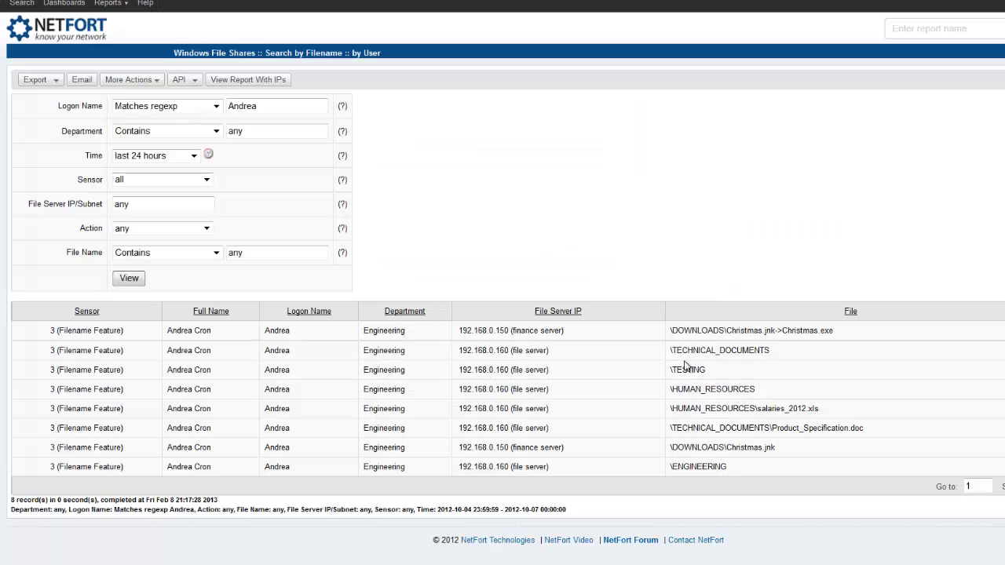
Review the report's additional actions and PDF export options, set the export pages to All, and cancel the export
{"action": "left_click", "coordinate": [130, 80]}
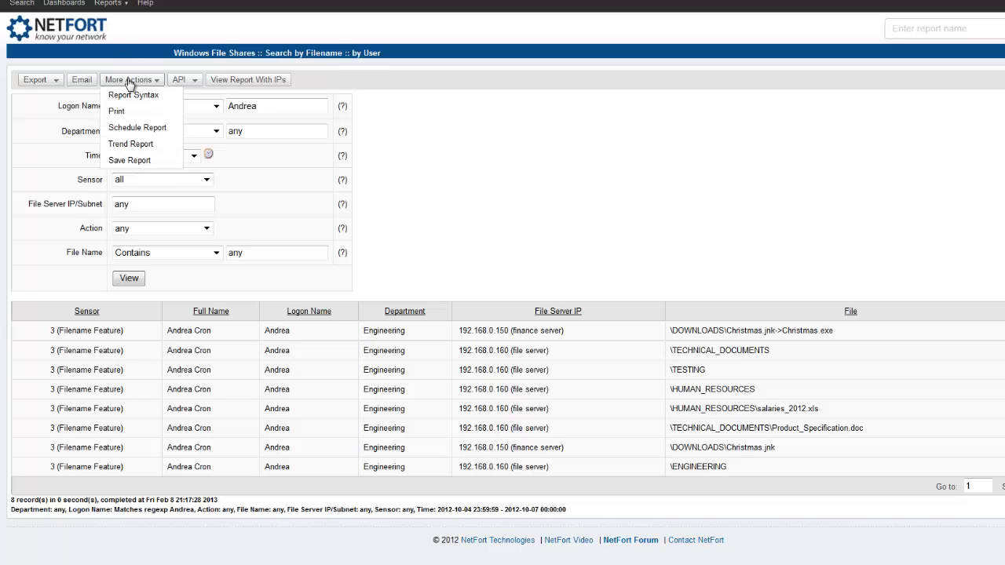
{"action": "left_click", "coordinate": [50, 82]}
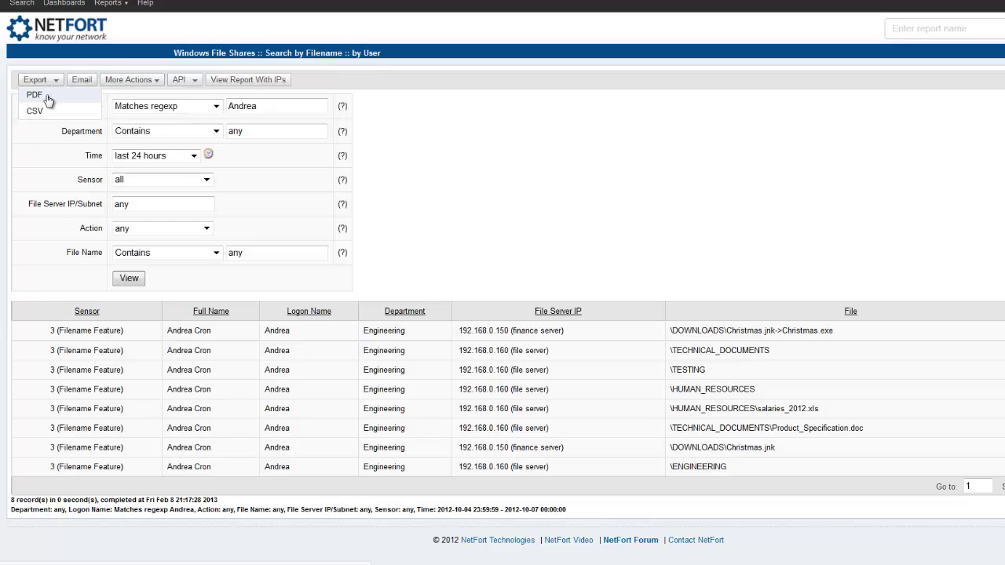
{"action": "left_click", "coordinate": [48, 98]}
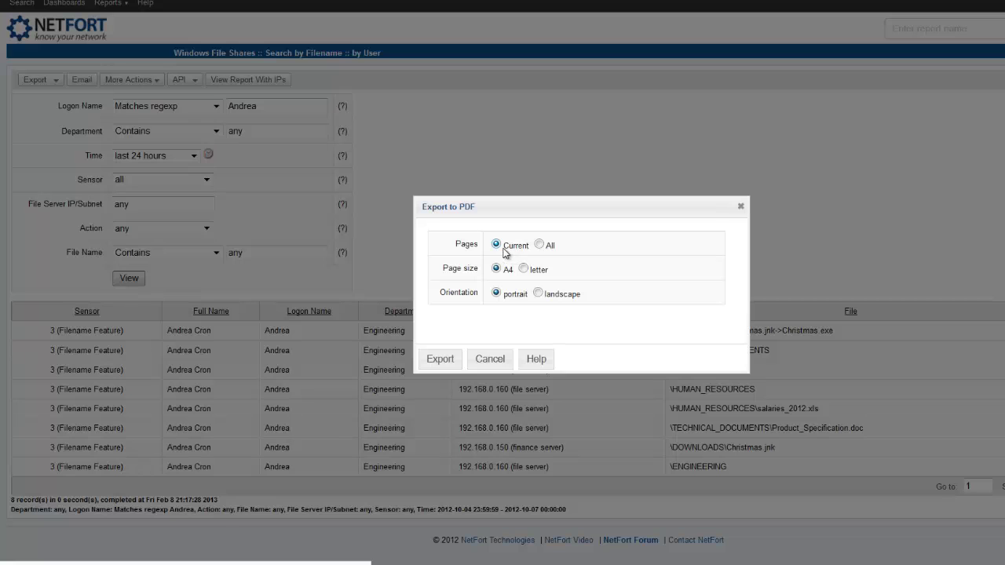
{"action": "left_click", "coordinate": [539, 245]}
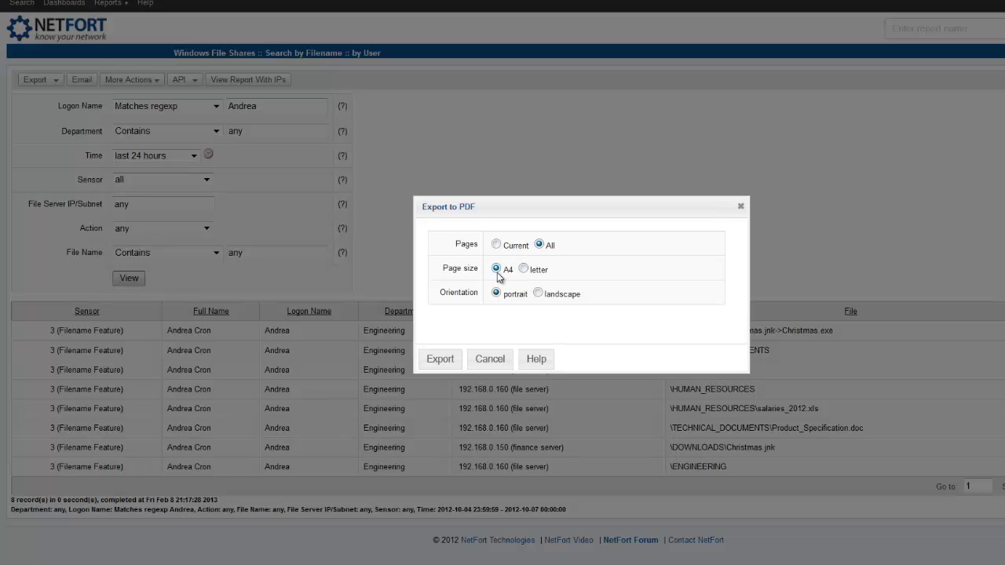
{"action": "left_click", "coordinate": [490, 360]}
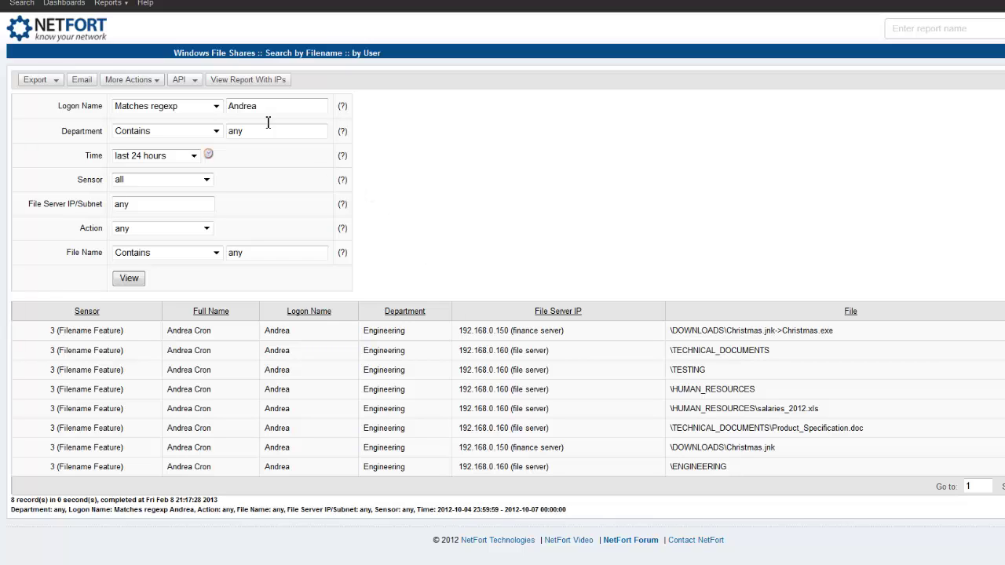
Review the API integration options for the report and return to the main search page
{"action": "left_click", "coordinate": [194, 82]}
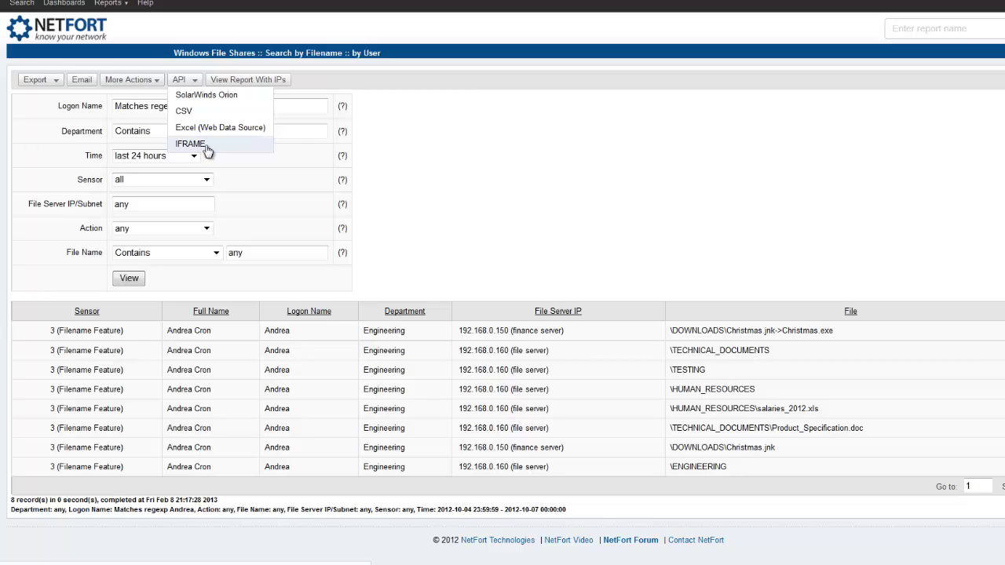
{"action": "left_click", "coordinate": [424, 156]}
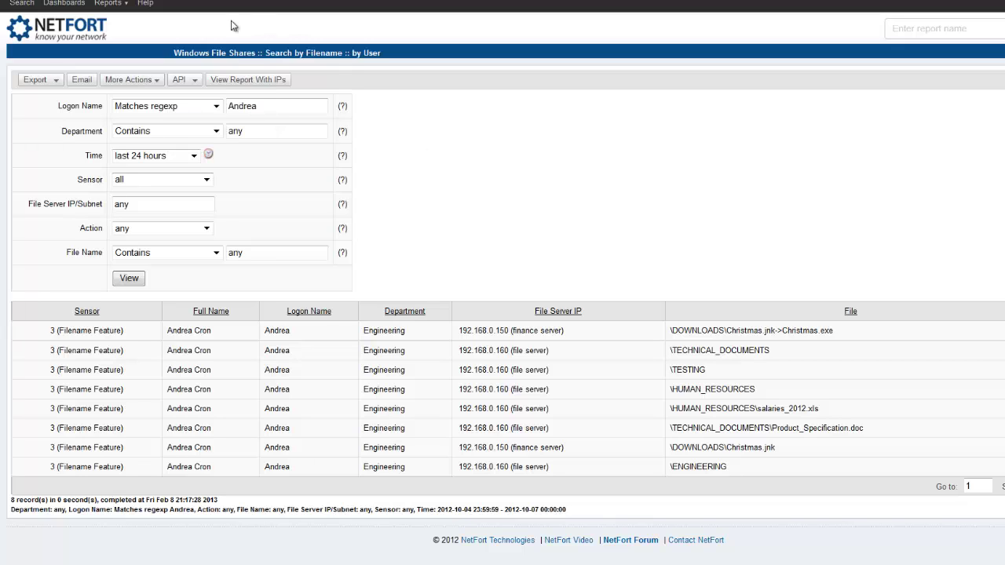
{"action": "left_click", "coordinate": [92, 39]}
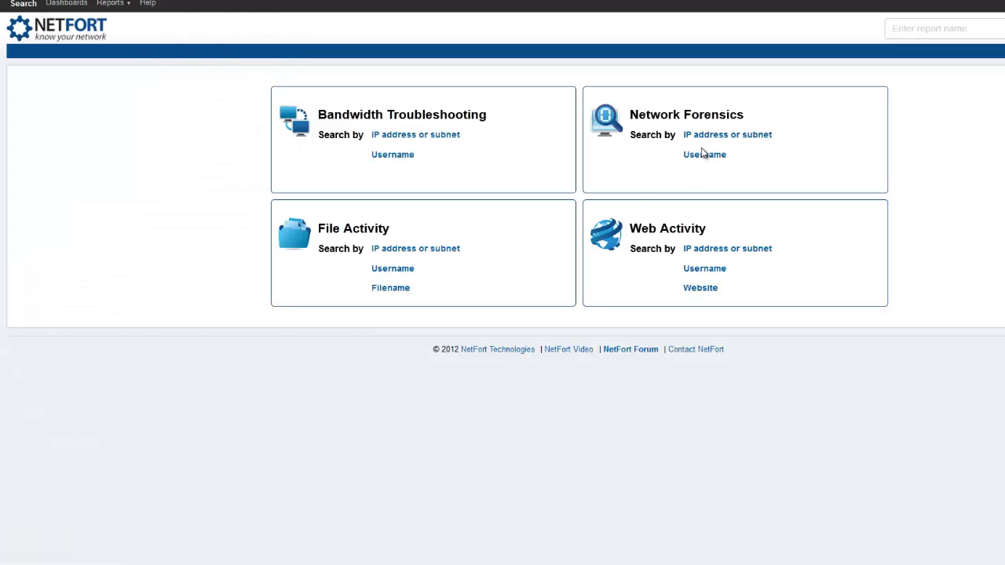